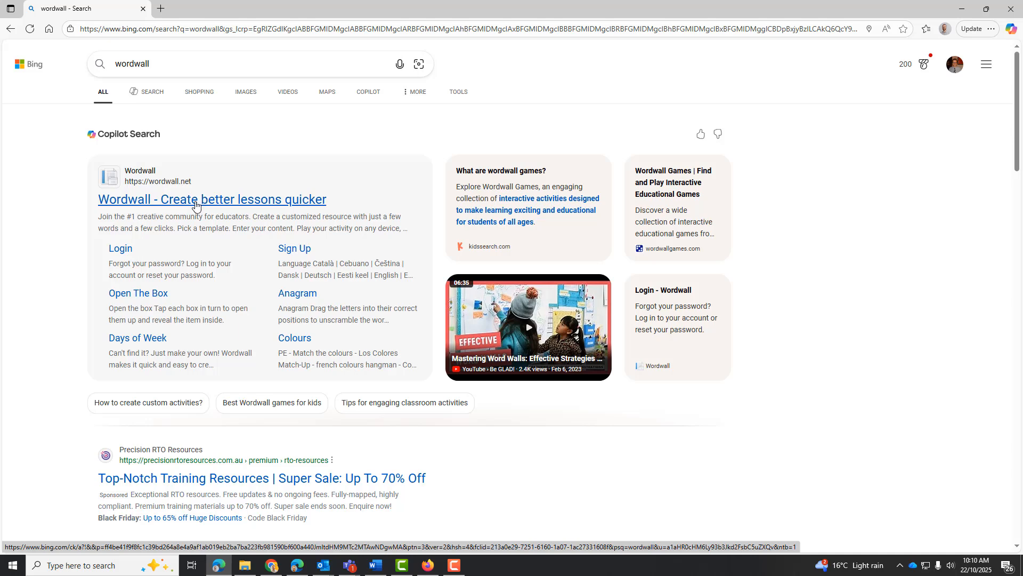
- Open the Wordwall website from the search results and log out of the account
left_click(167, 201)
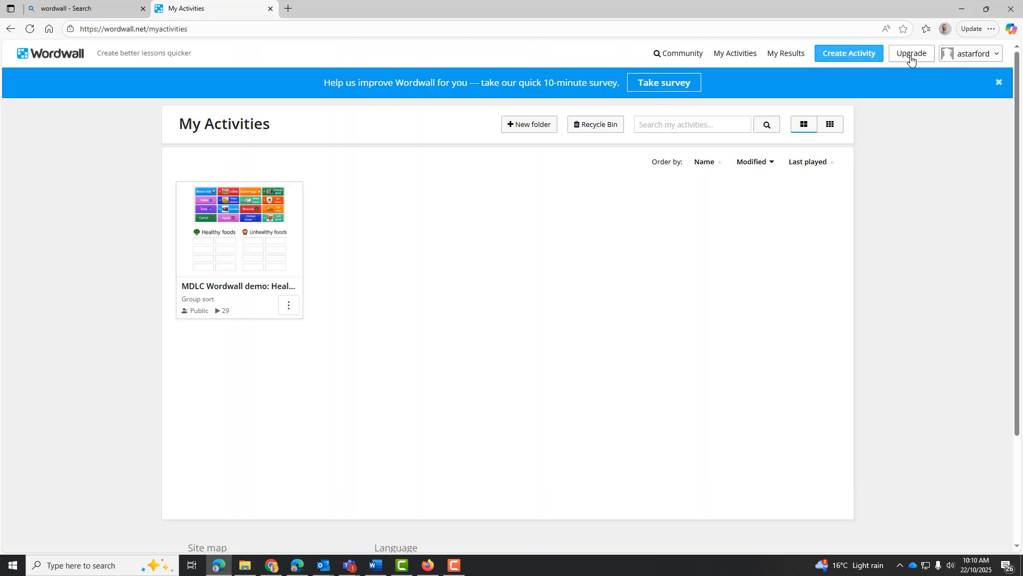
left_click(949, 55)
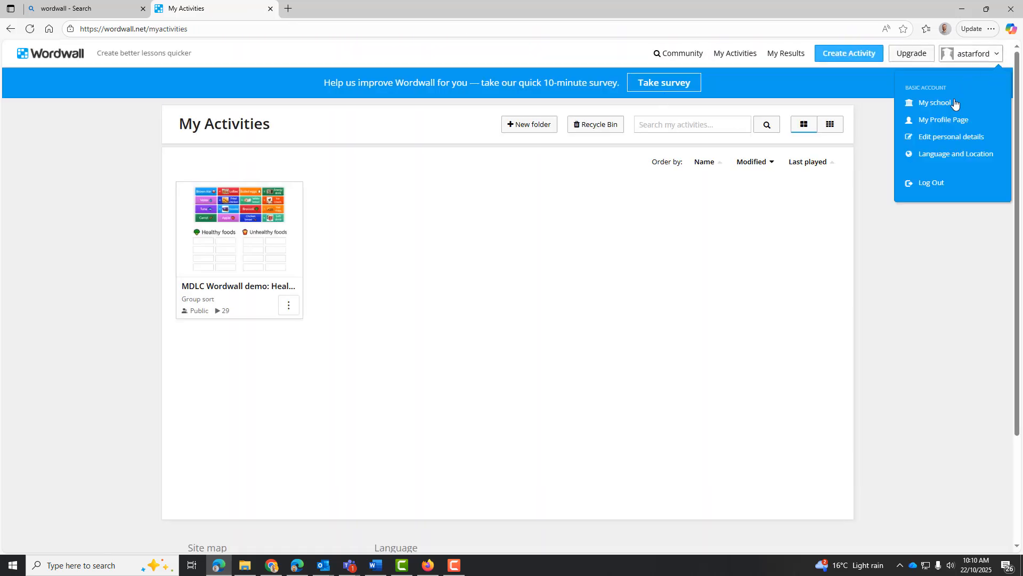
left_click(924, 183)
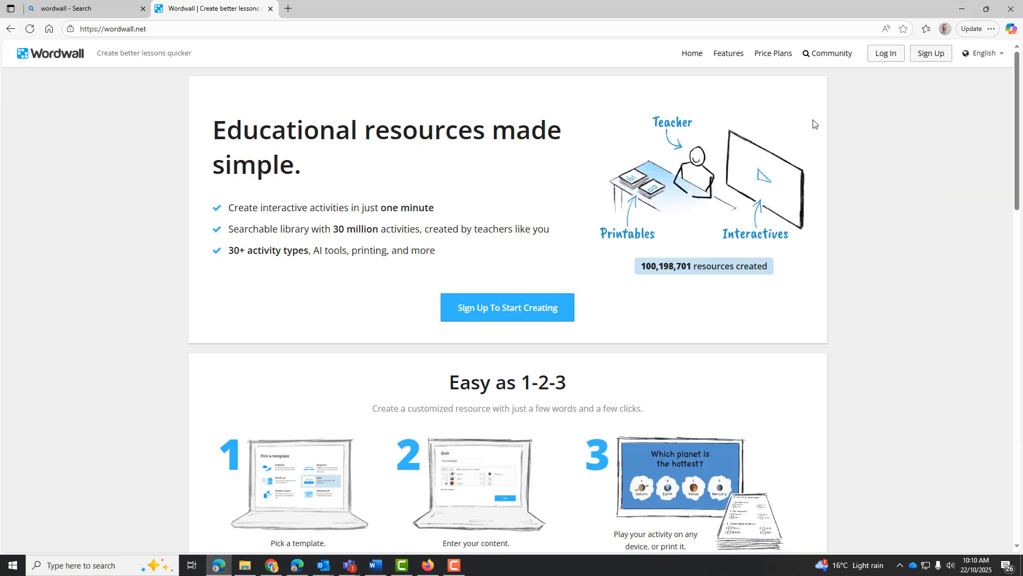
- Log back in to Wordwall with the prefilled account e-mail and saved password
left_click(892, 53)
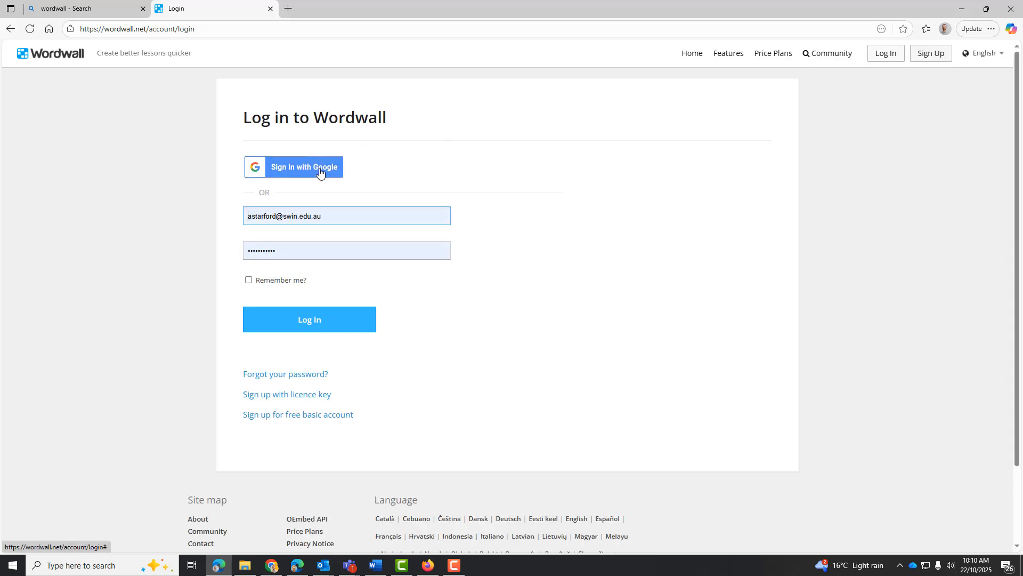
left_click(326, 216)
left_click(383, 193)
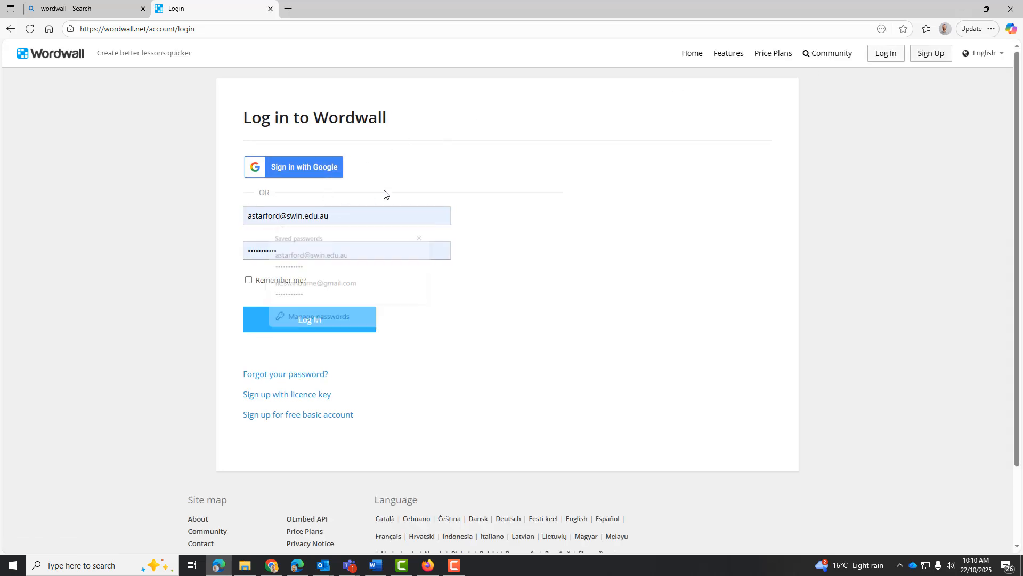
left_click(321, 326)
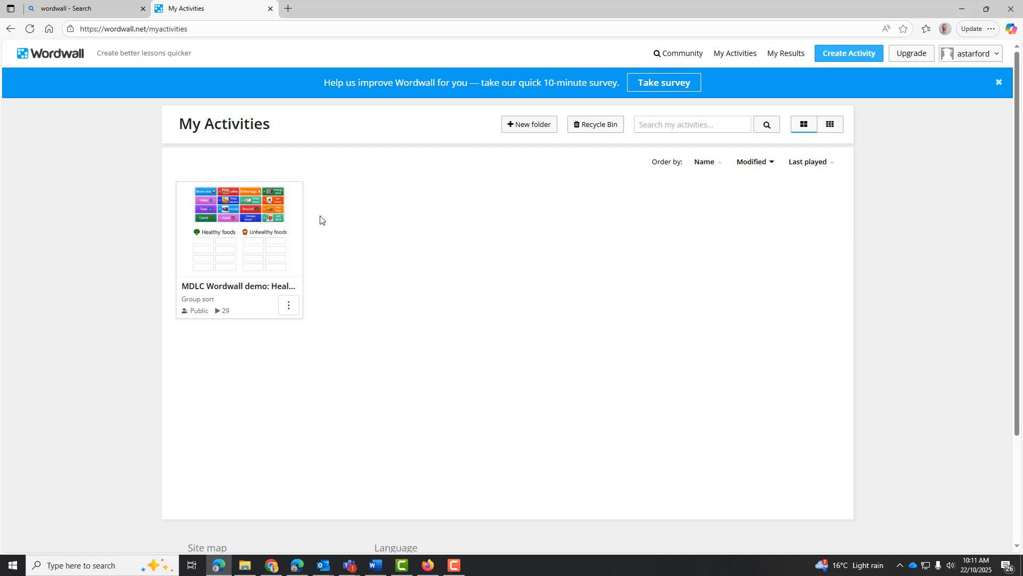
- Create a new activity from the Group sort template
left_click(835, 56)
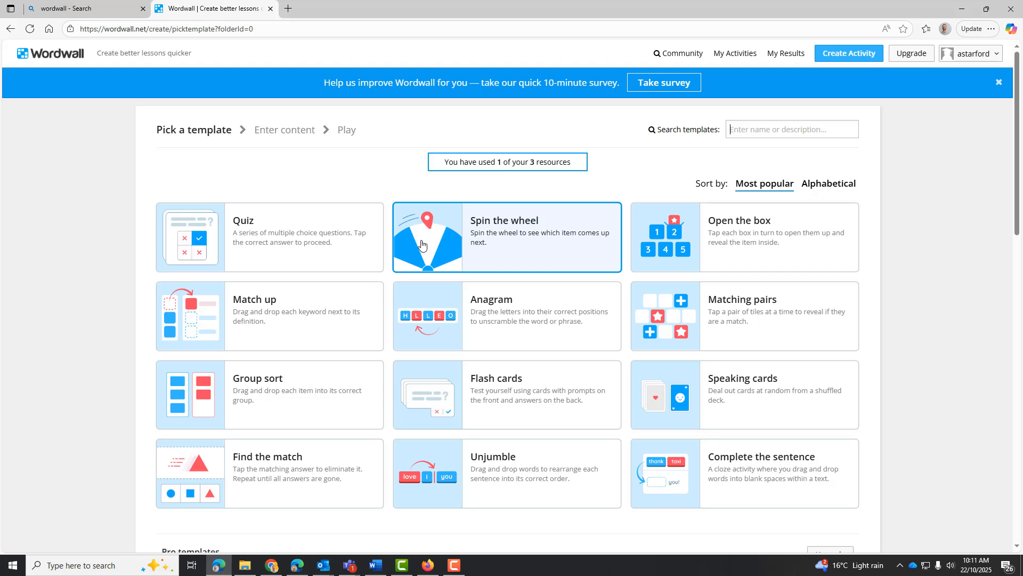
left_click(283, 393)
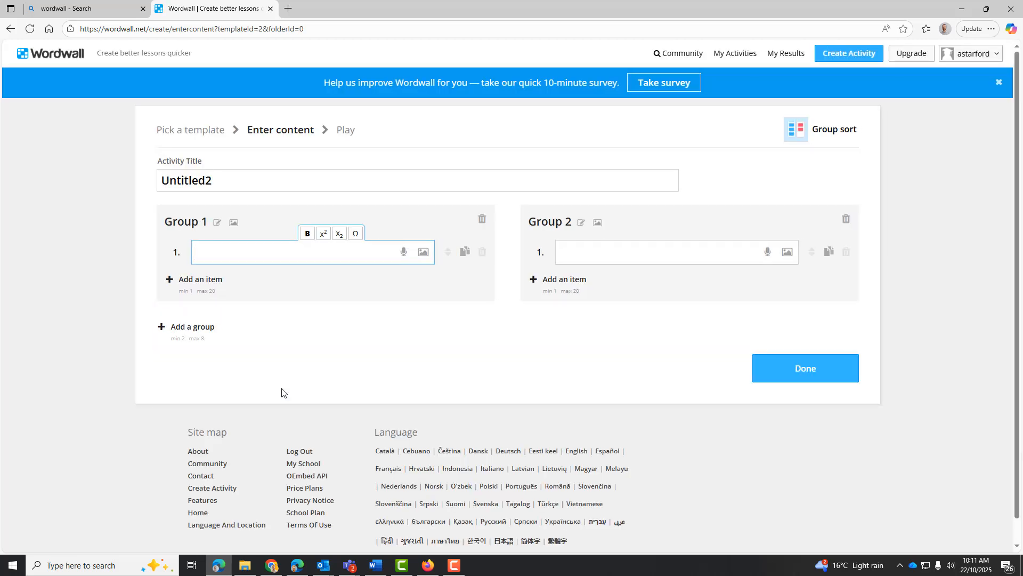
scroll(310, 294, "down", 1)
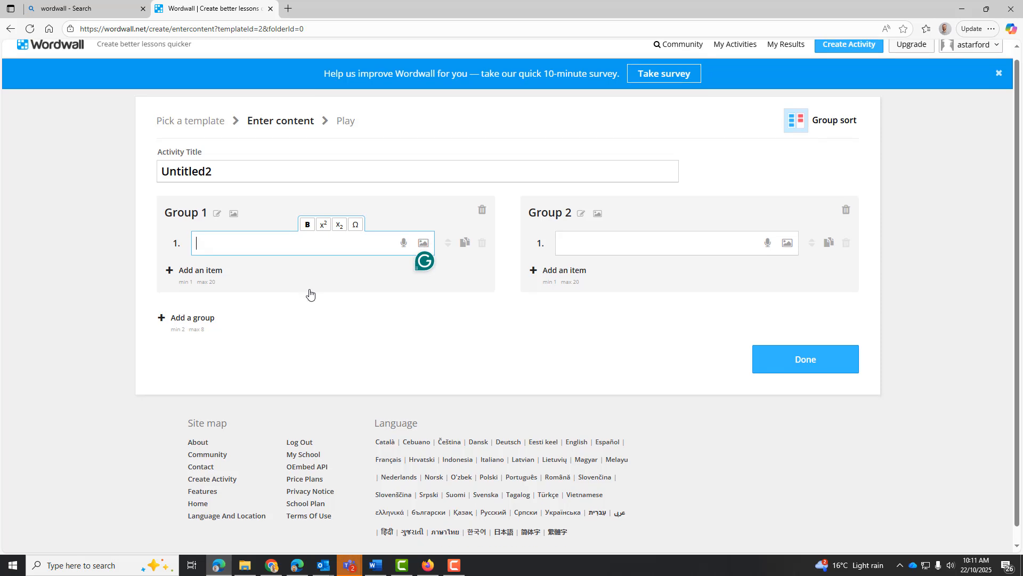
scroll(310, 293, "up", 1)
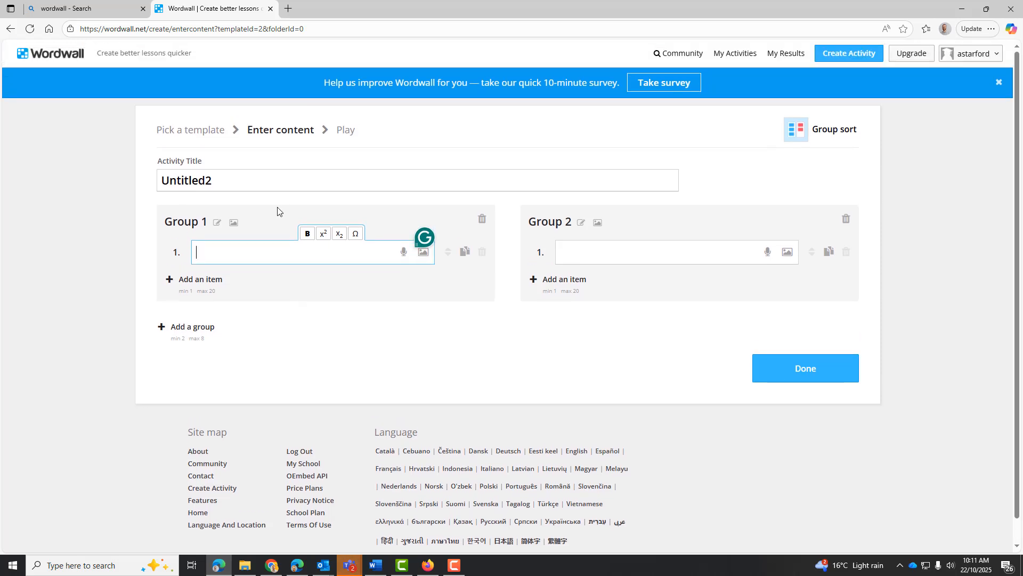
- Set the activity title to "Healthy versus unhealthy foods"
left_click_drag(213, 180, 138, 184)
type("Healyty")
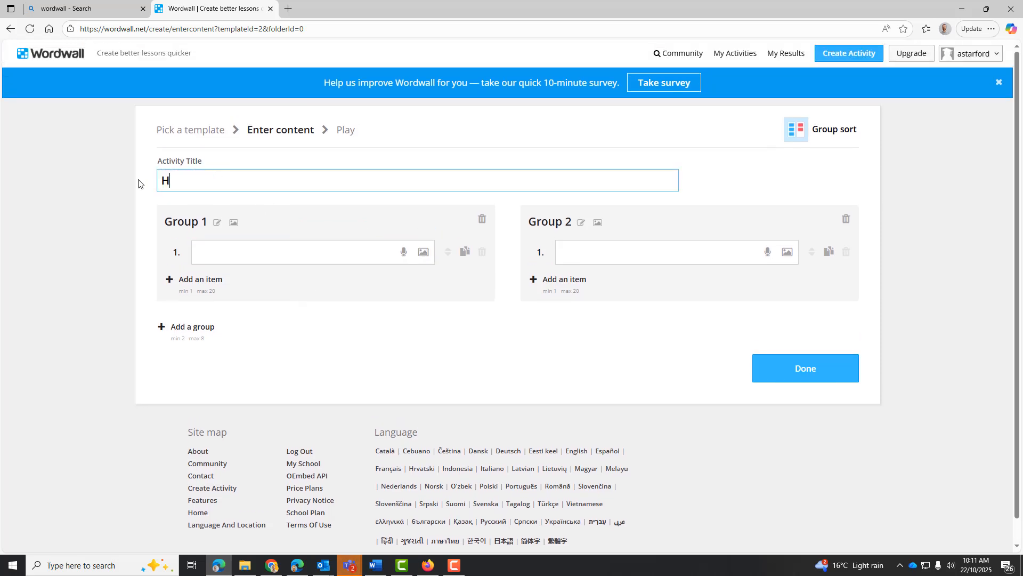
key("BackSpace")
key("BackSpace")
key("BackSpace")
type("ty")
key("BackSpace")
key("BackSpace")
type("thy versus unhealth")
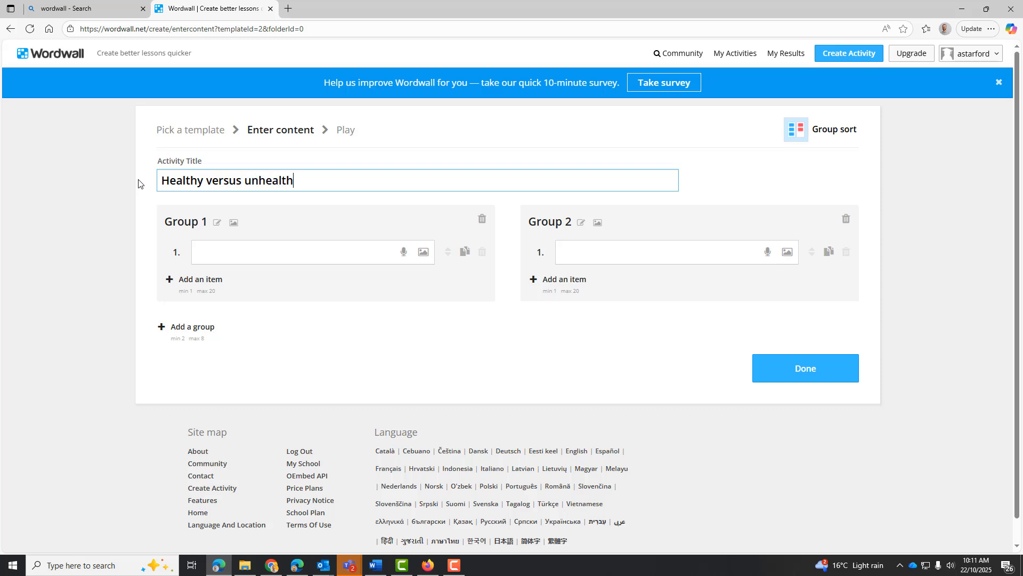
type("y foods")
- Rename Group 1 to "Healthy" and Group 2 to "Unhealthy"
left_click(187, 223)
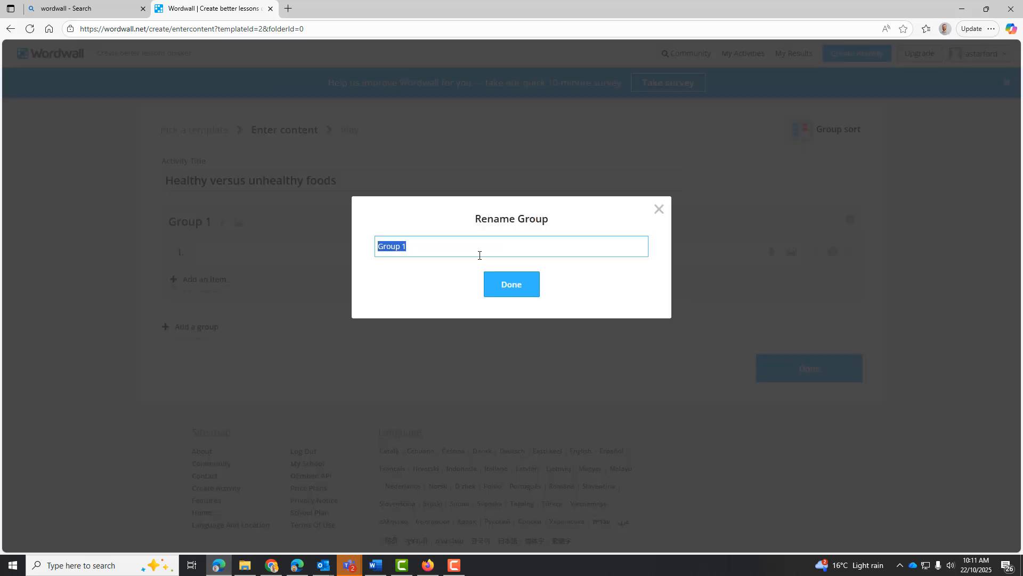
type("Healthy")
left_click(512, 291)
left_click(561, 227)
type("Unhealthy")
left_click(520, 288)
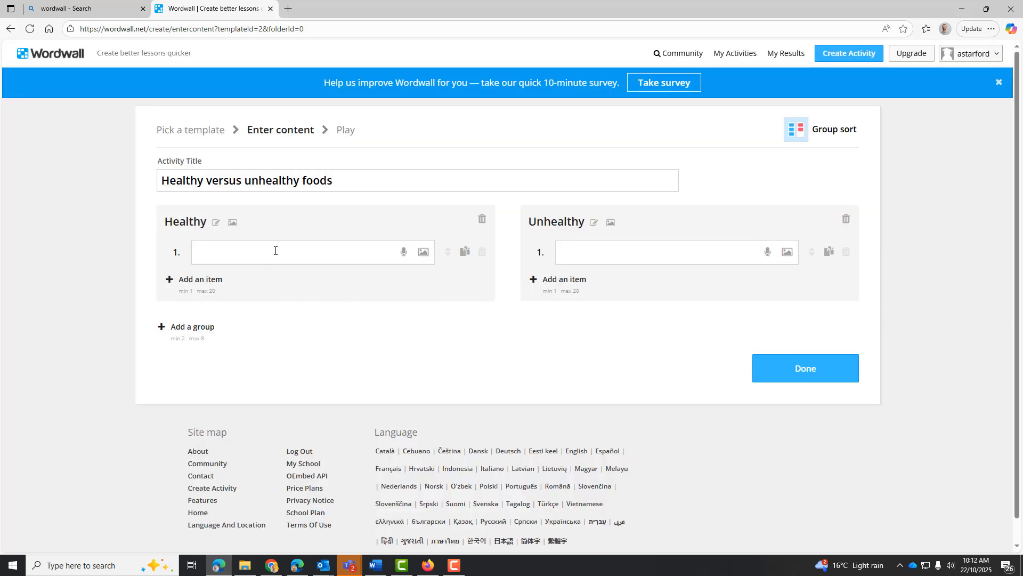
- Enter "Vegetables" as the first Healthy item and "Fried chicken" as the first Unhealthy item
left_click(275, 250)
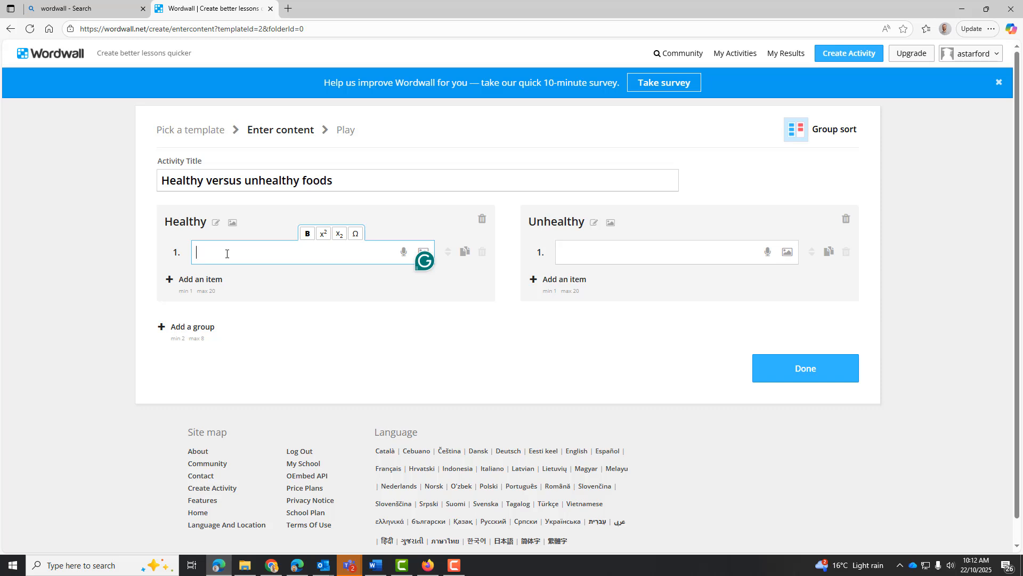
type("Vegetables")
left_click(633, 256)
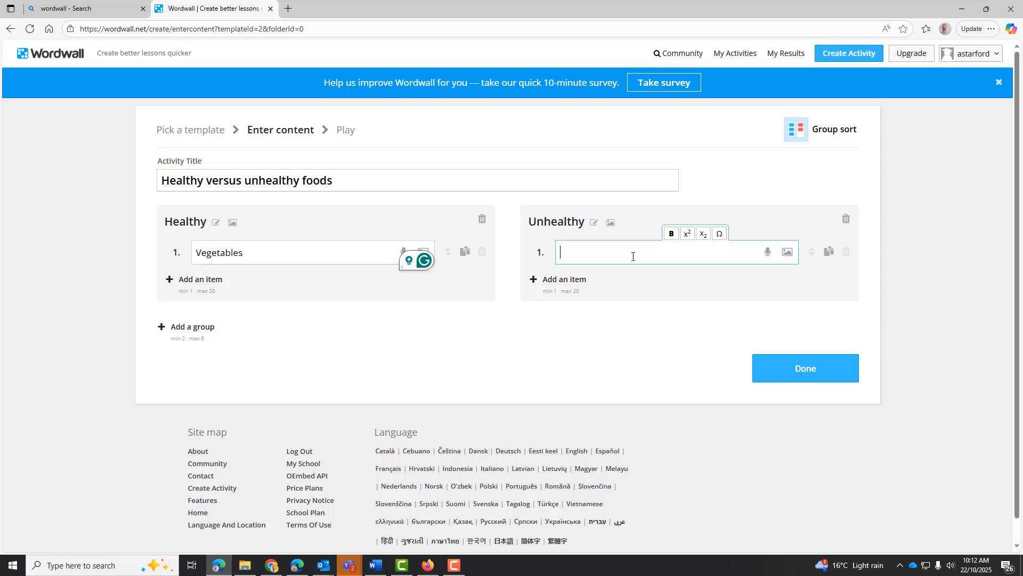
type("Fried ch")
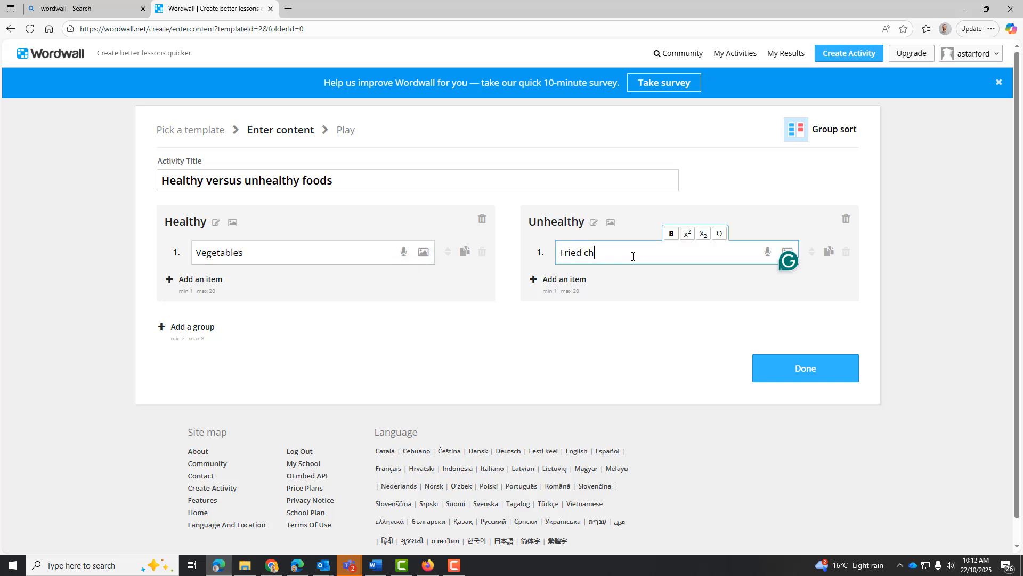
type("icken")
- Add a matching picture from the image search to both the Vegetables and the Fried chicken items
left_click(423, 253)
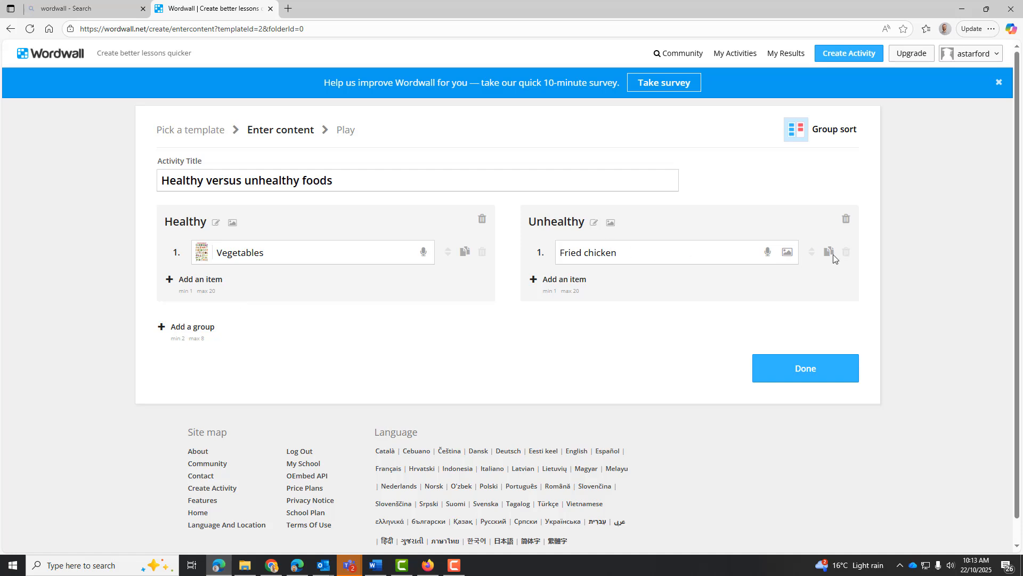
left_click(788, 254)
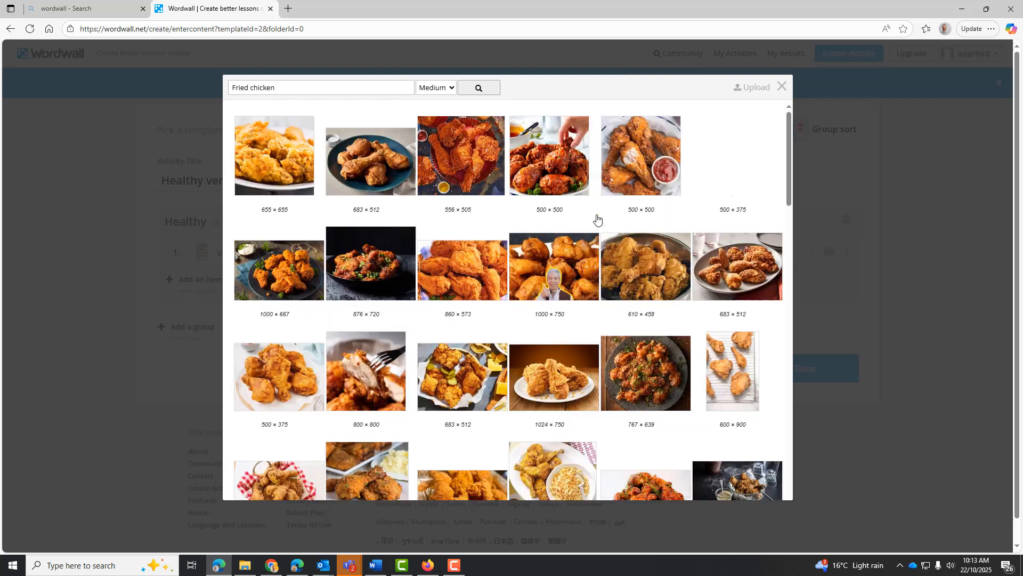
left_click(465, 160)
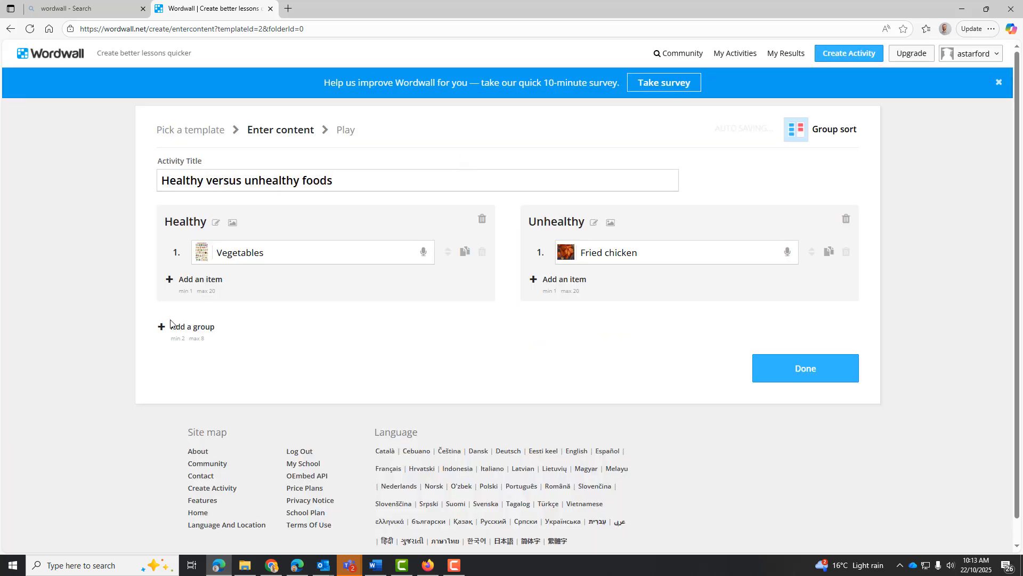
- Add a second Healthy item "Fruit" with the 440 × 400 fruit salad bowl image
left_click(200, 281)
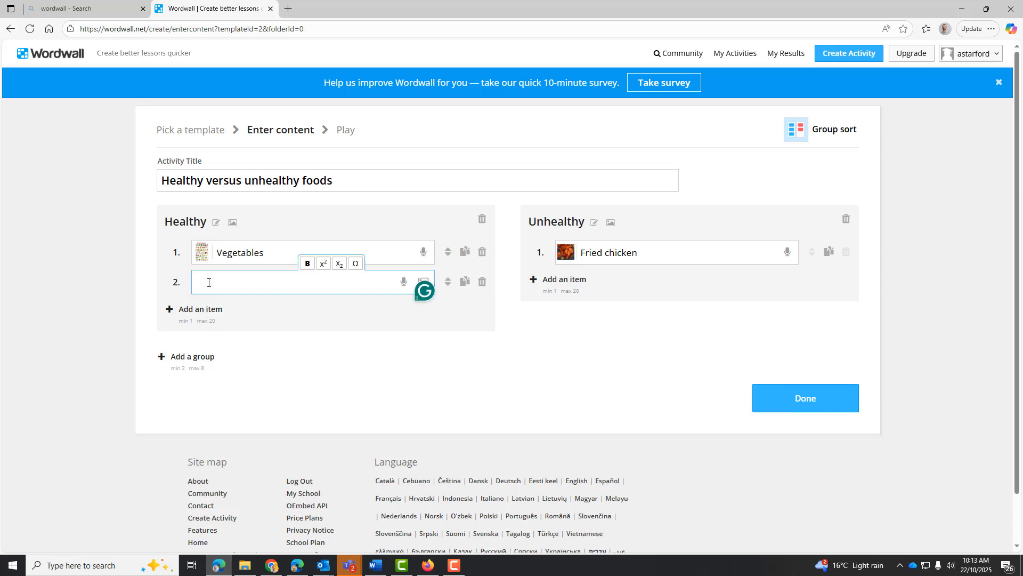
type("Fruit")
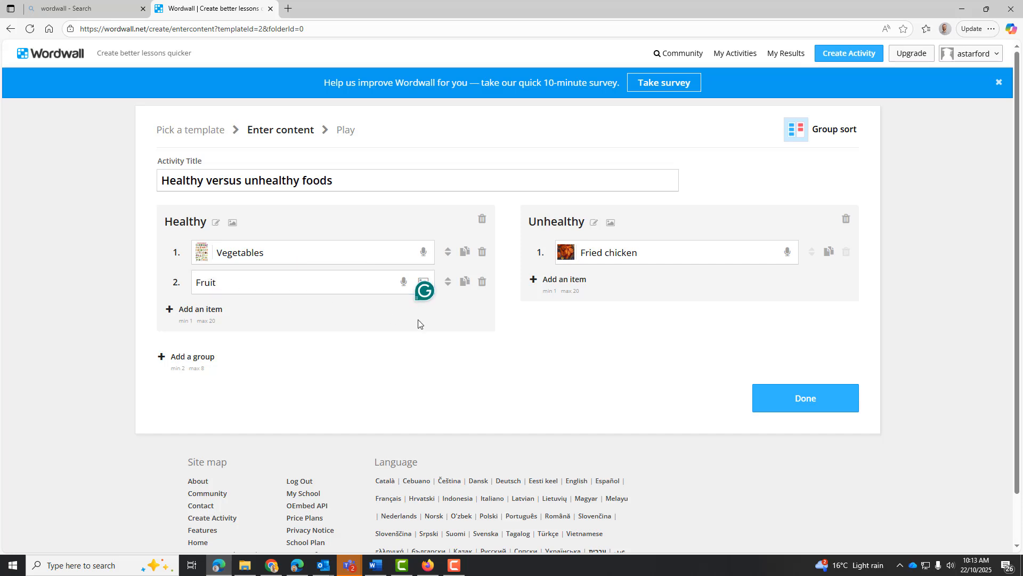
left_click(423, 283)
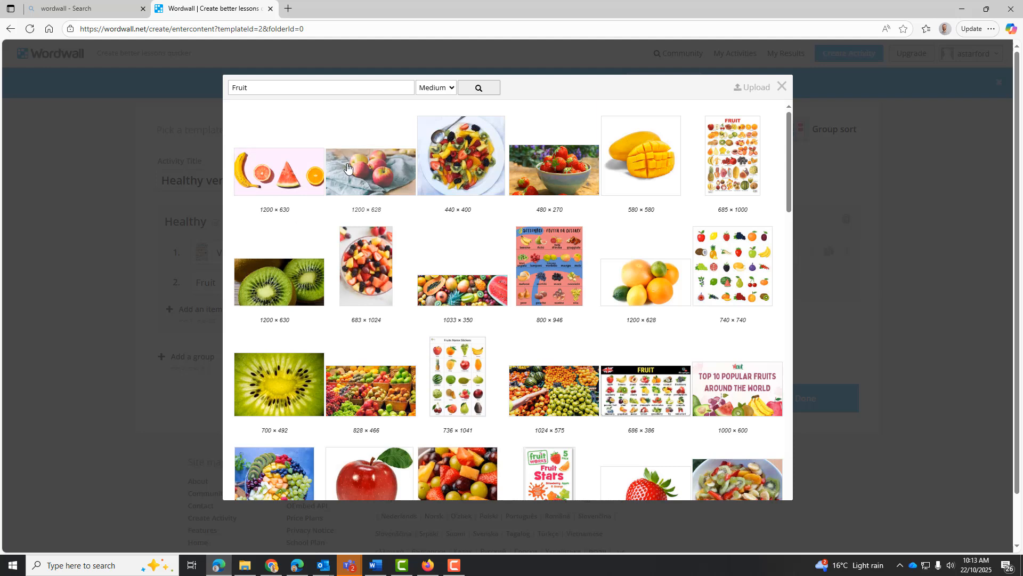
left_click(439, 169)
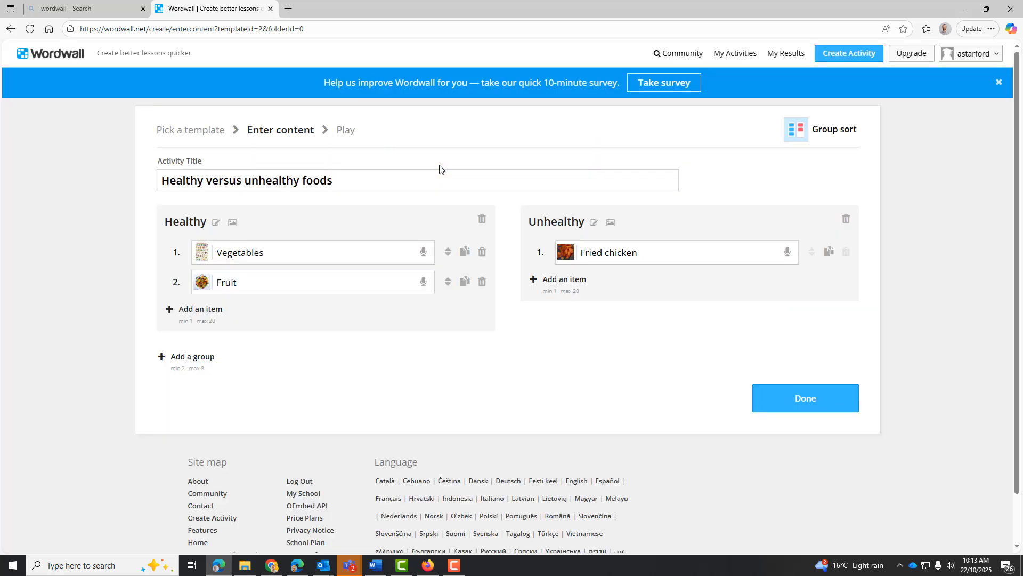
- Add a second Unhealthy item "Milkshake" with the 500 × 500 image of a milkshake in a jar
left_click(551, 286)
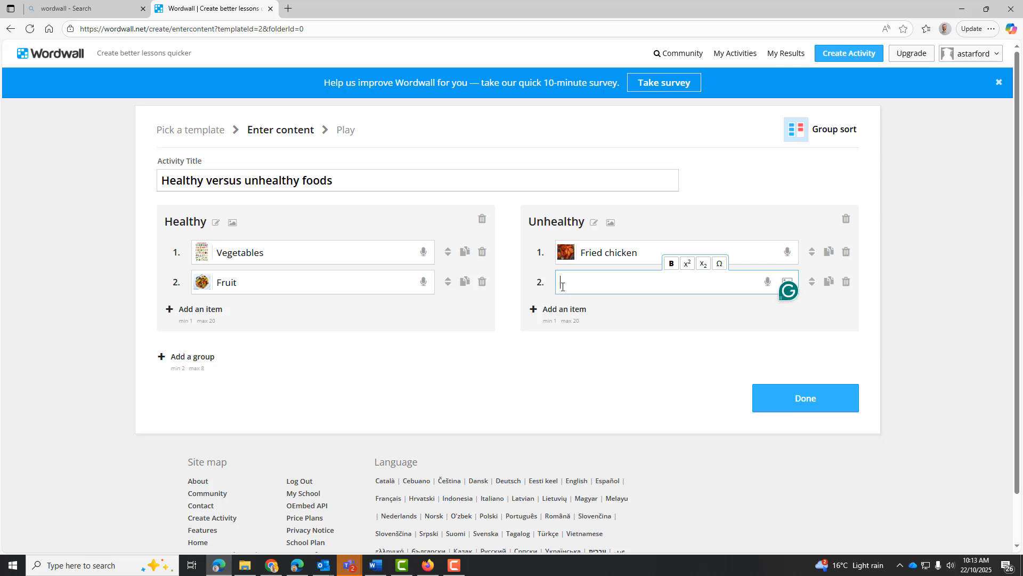
type("Milkshake")
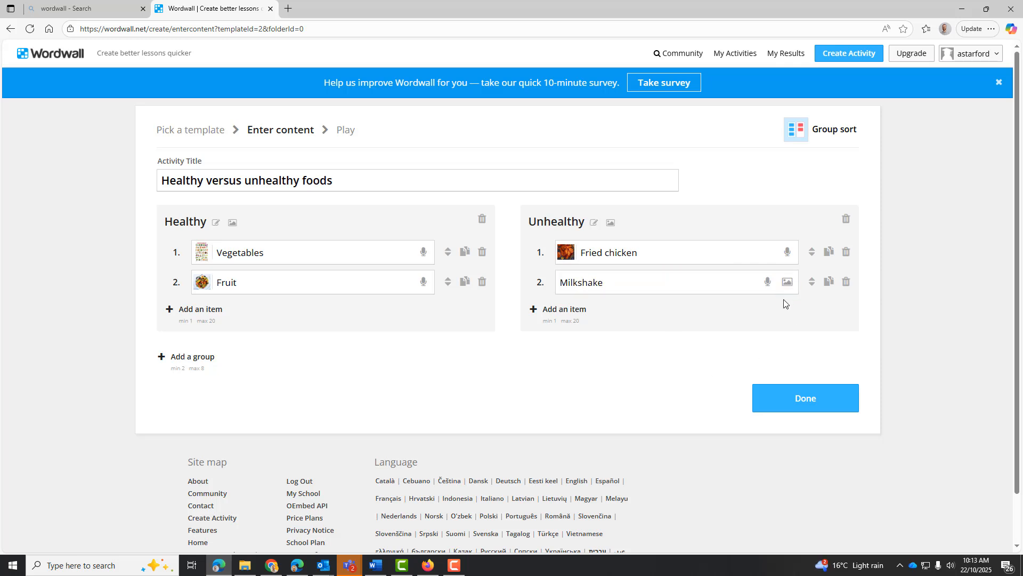
left_click(791, 288)
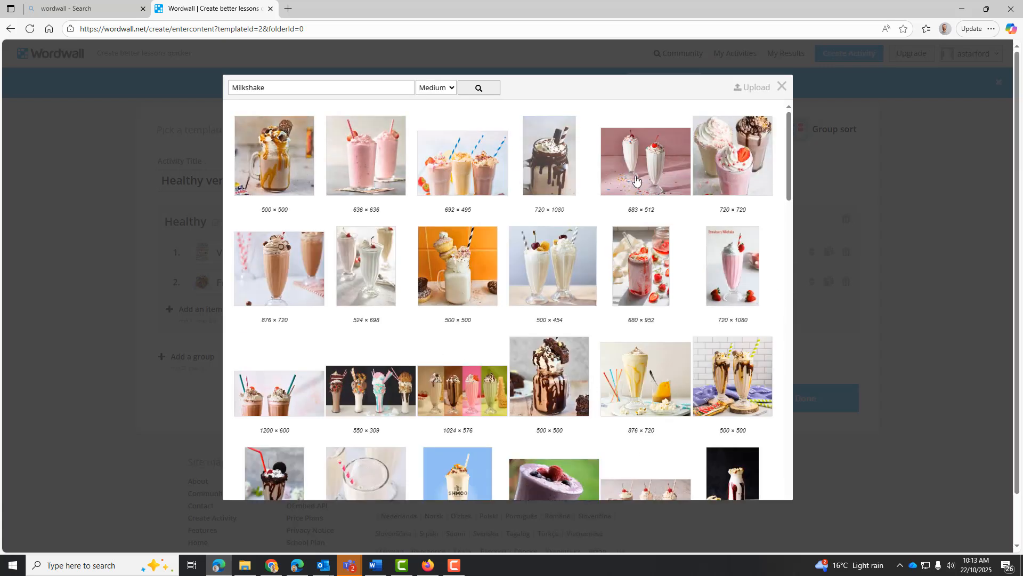
left_click(305, 161)
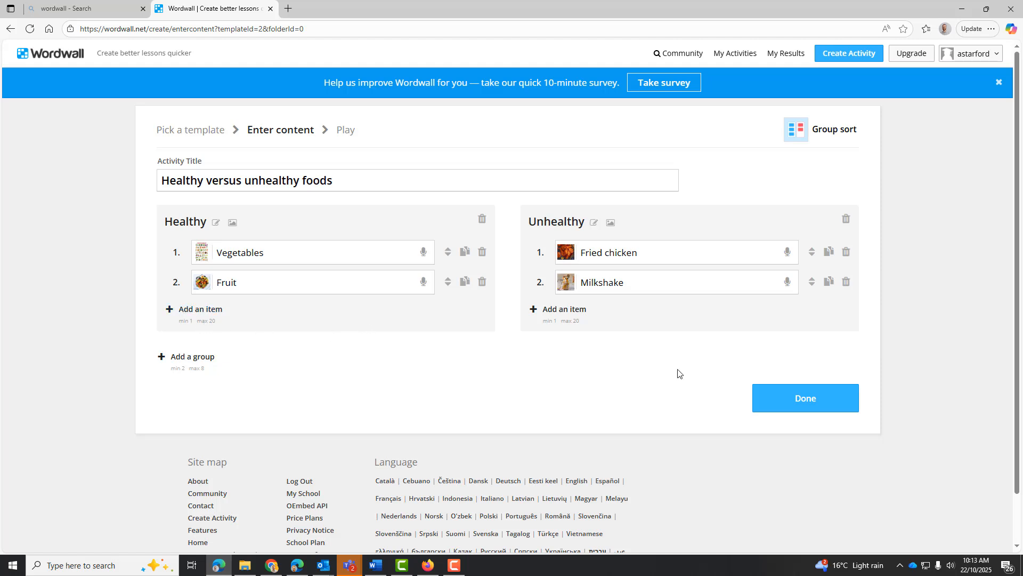
- Finish the activity's content and display the resulting activity in full screen
left_click(819, 403)
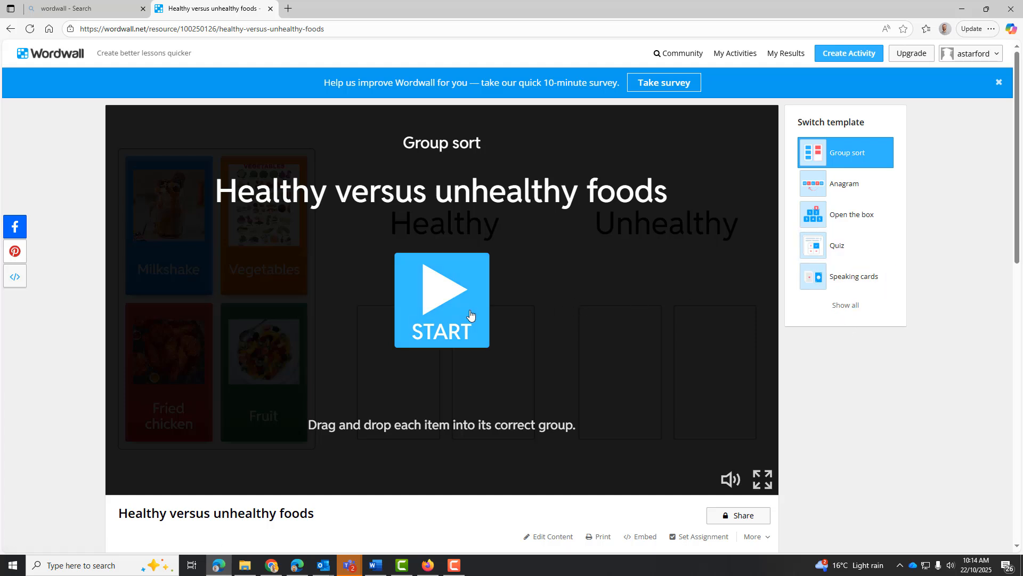
left_click(761, 480)
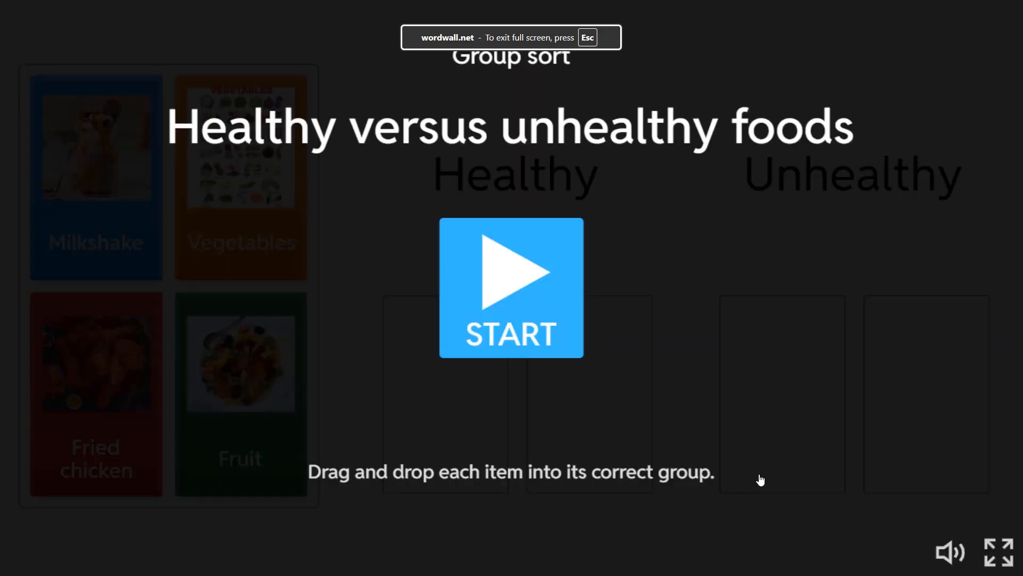
- Switch the activity's music on and back off, mute the sound effects, and exit full screen
mouse_move(974, 558)
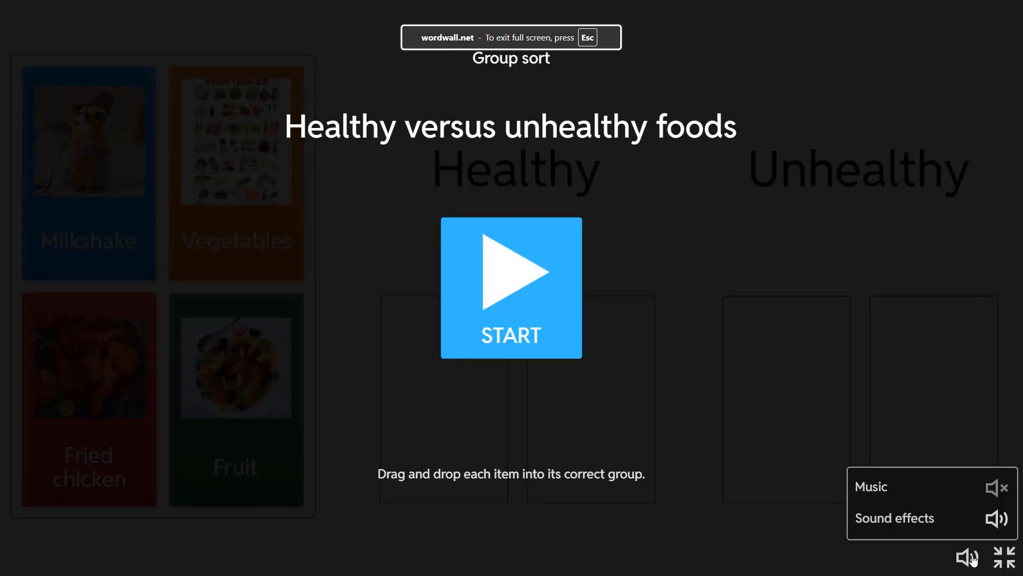
left_click(997, 490)
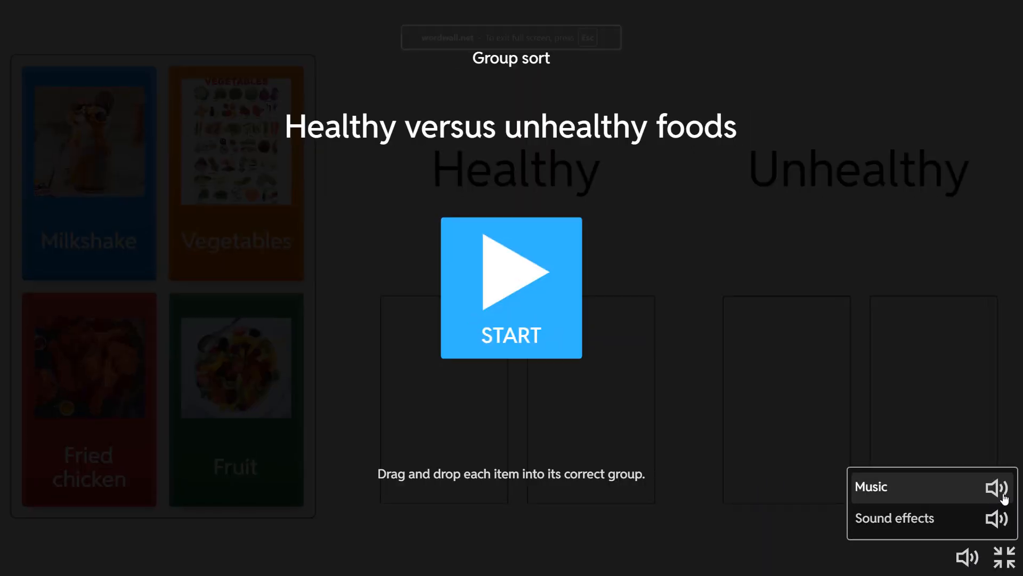
left_click(1004, 498)
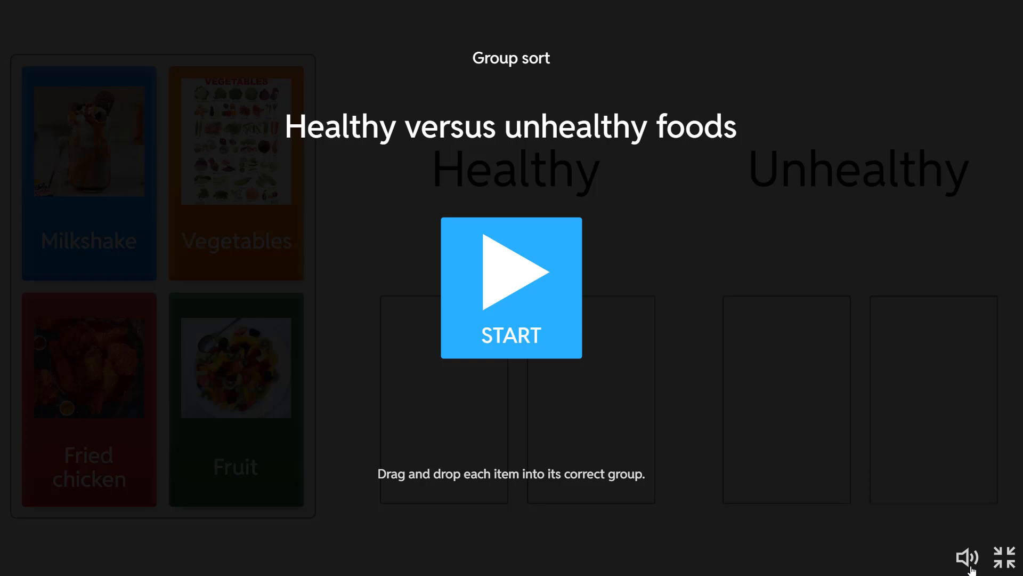
mouse_move(973, 559)
left_click(996, 519)
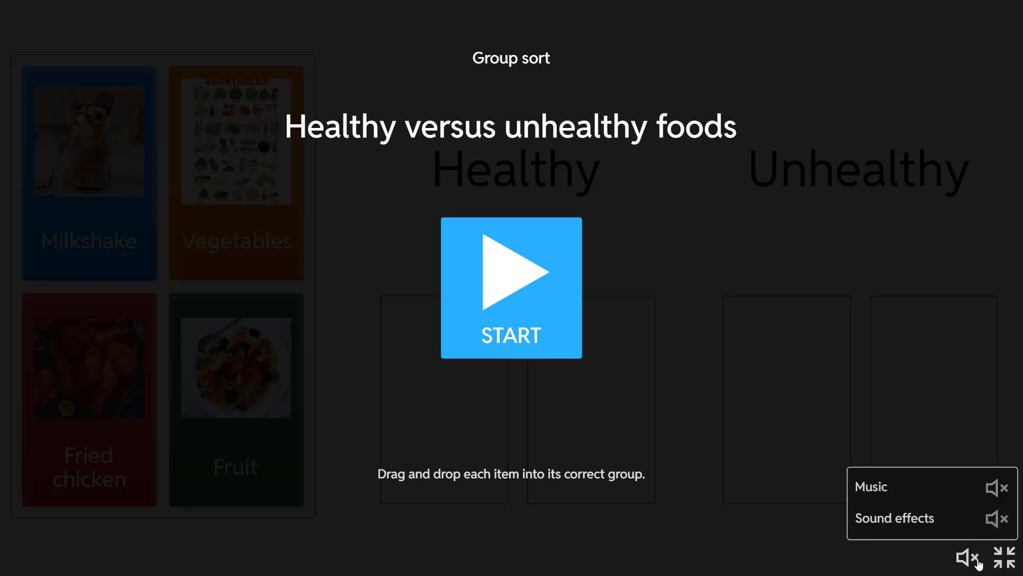
key("Escape")
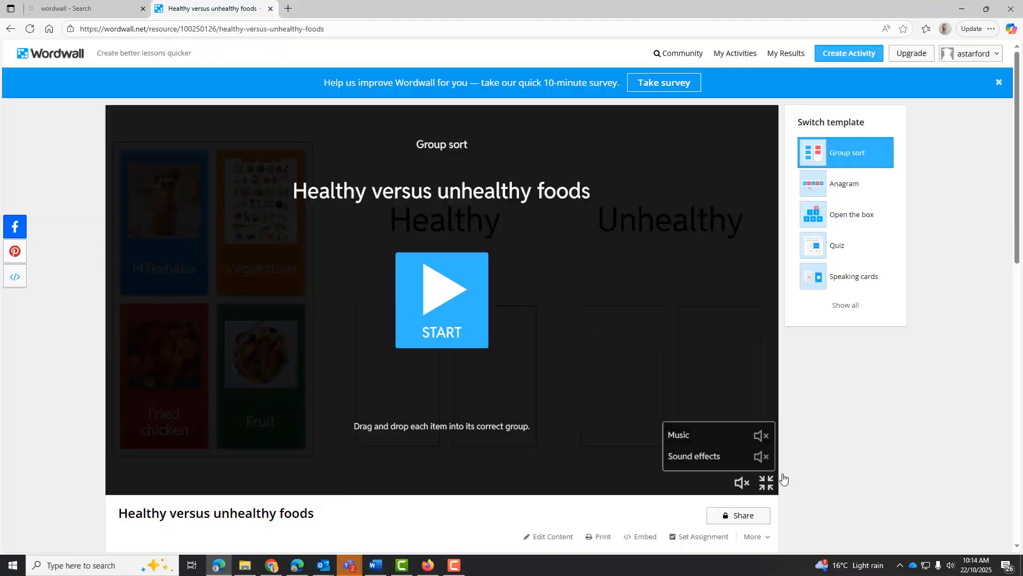
- Start the activity and sort Vegetables and Fruit into Healthy, and Fried chicken and Milkshake into Unhealthy
scroll(624, 393, "down", 2)
scroll(624, 391, "up", 2)
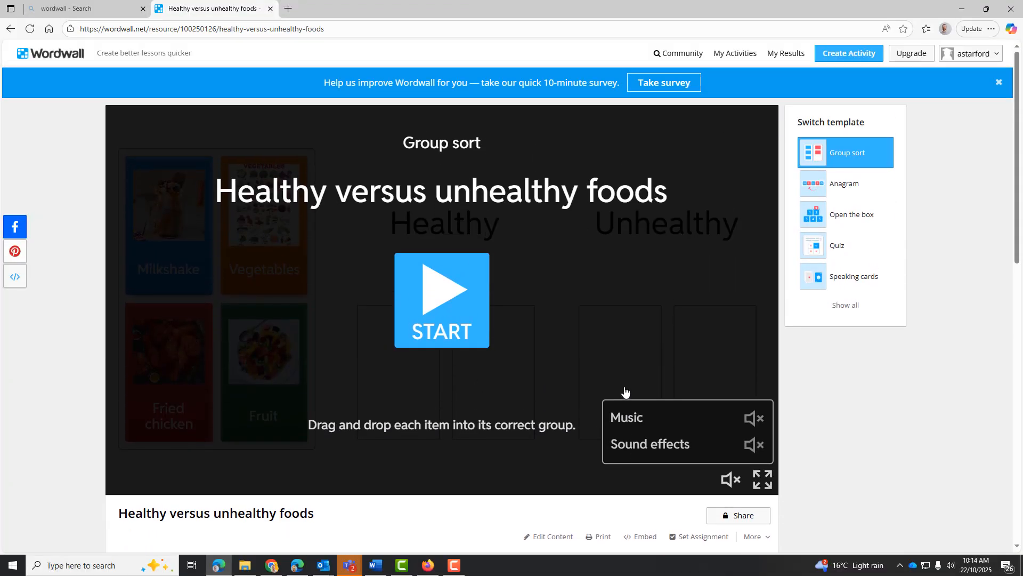
left_click(435, 293)
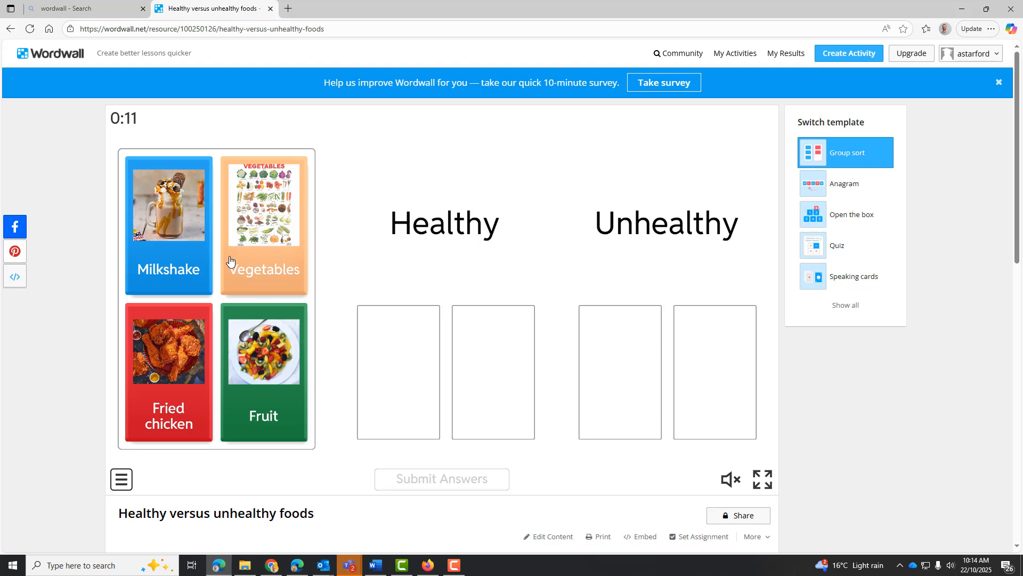
mouse_move(277, 267)
left_mouse_down()
mouse_move(343, 292)
mouse_move(384, 363)
left_mouse_up()
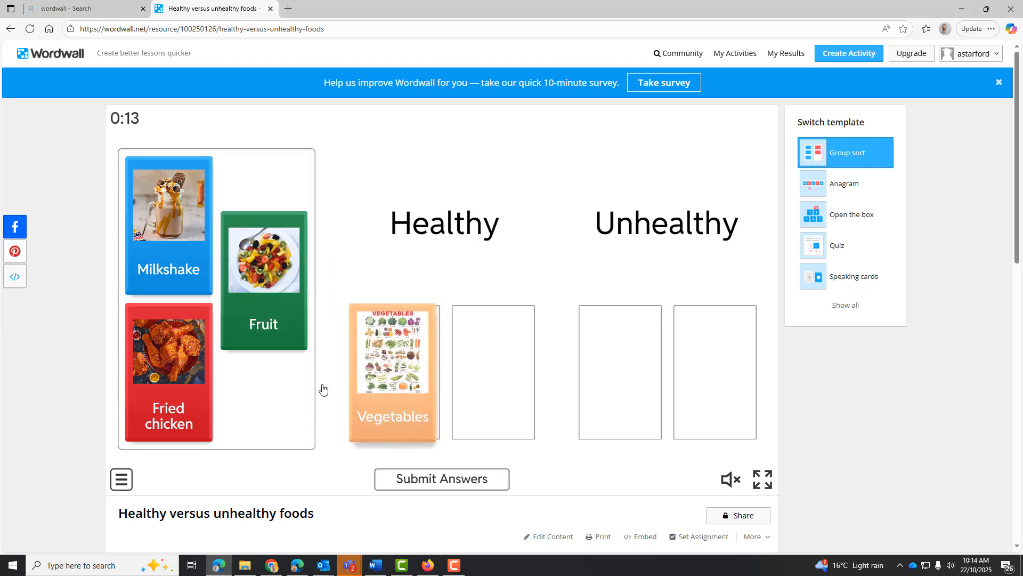
mouse_move(266, 299)
left_mouse_down()
mouse_move(266, 248)
mouse_move(487, 411)
mouse_move(491, 389)
left_mouse_up()
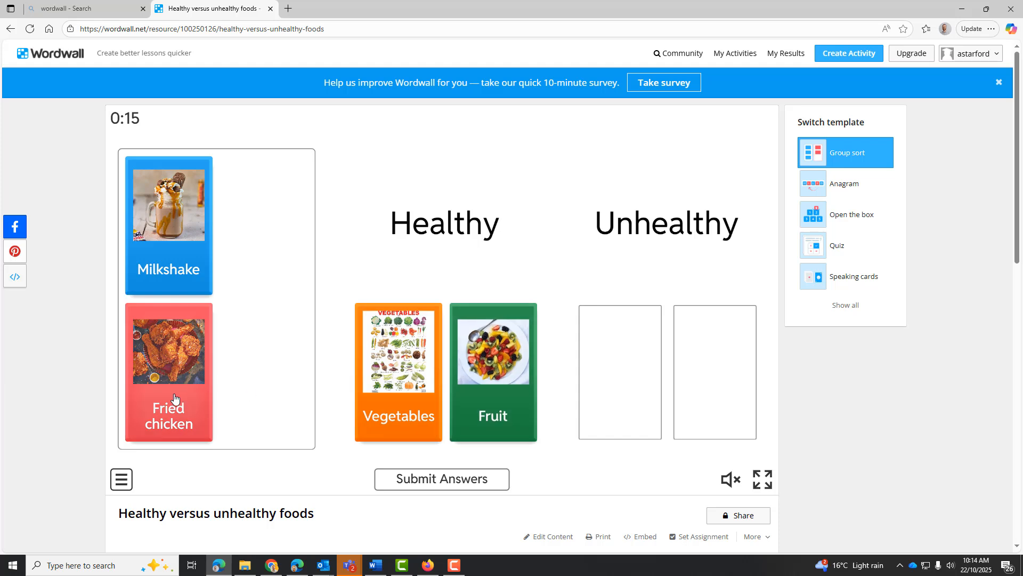
left_click_drag(174, 397, 631, 394)
left_click_drag(168, 259, 725, 383)
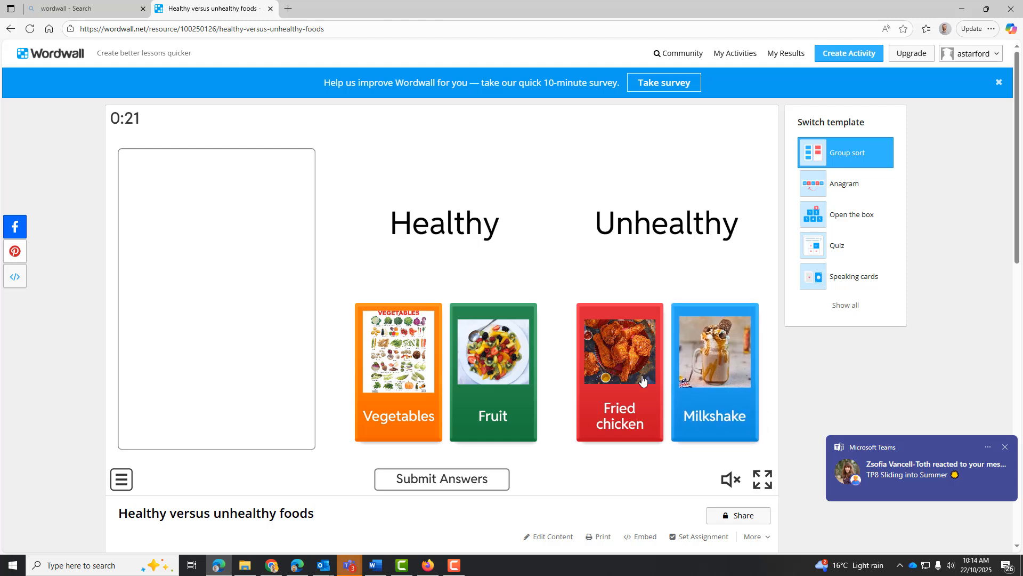
- Submit the sorted answers and display the marked answers for the completed game
left_click(435, 480)
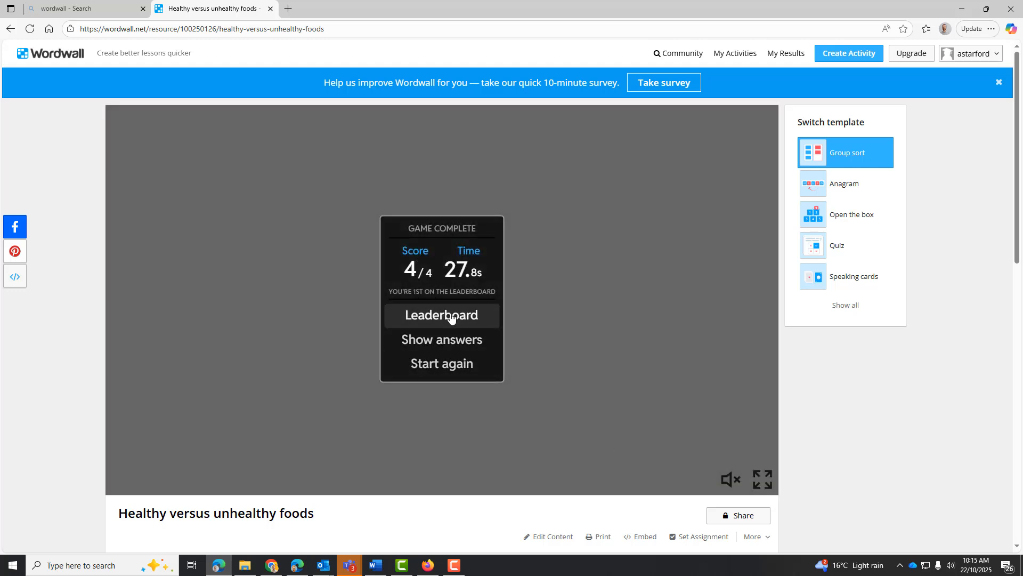
left_click(459, 350)
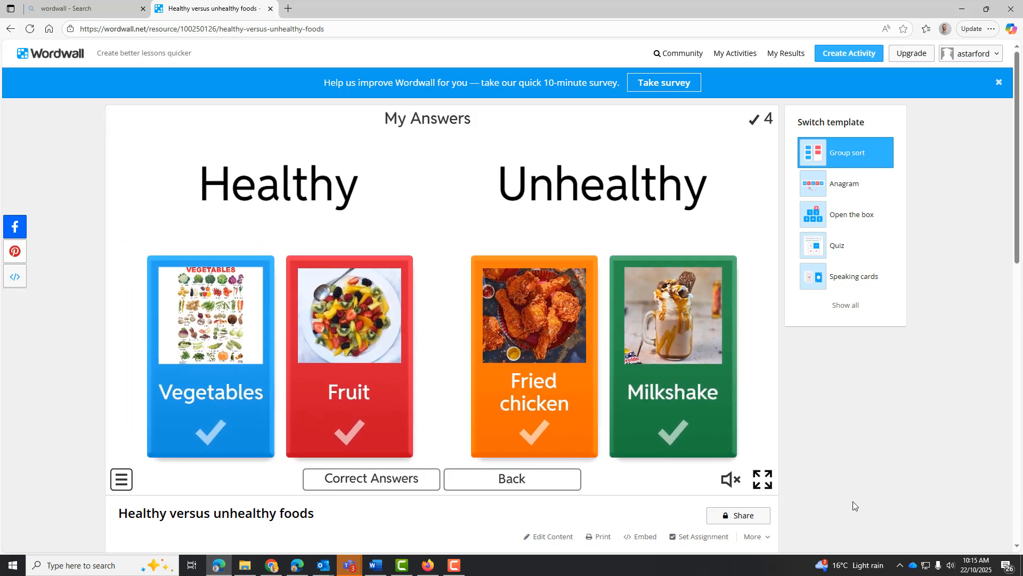
scroll(762, 478, "down", 3)
scroll(761, 480, "up", 1)
scroll(762, 482, "up", 2)
left_click(736, 487)
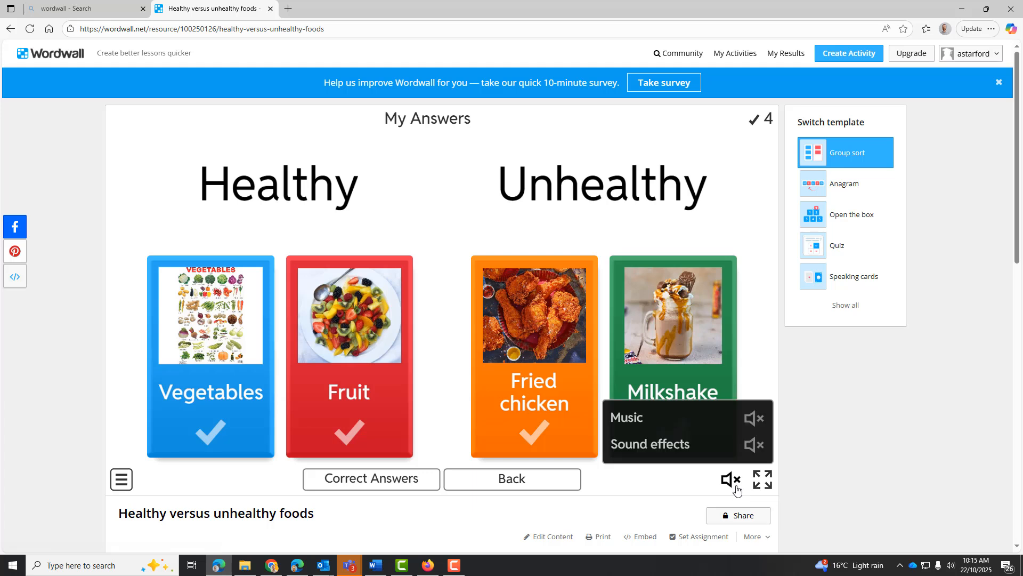
- Publish the activity with the age band Technical / Vocational and the subjects English and ESL
left_click(738, 516)
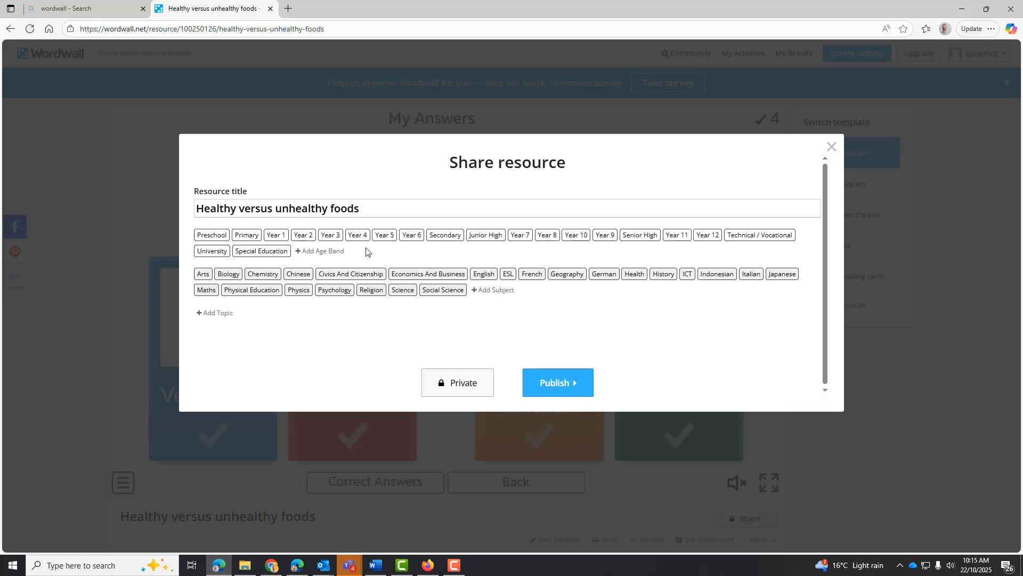
left_click(736, 237)
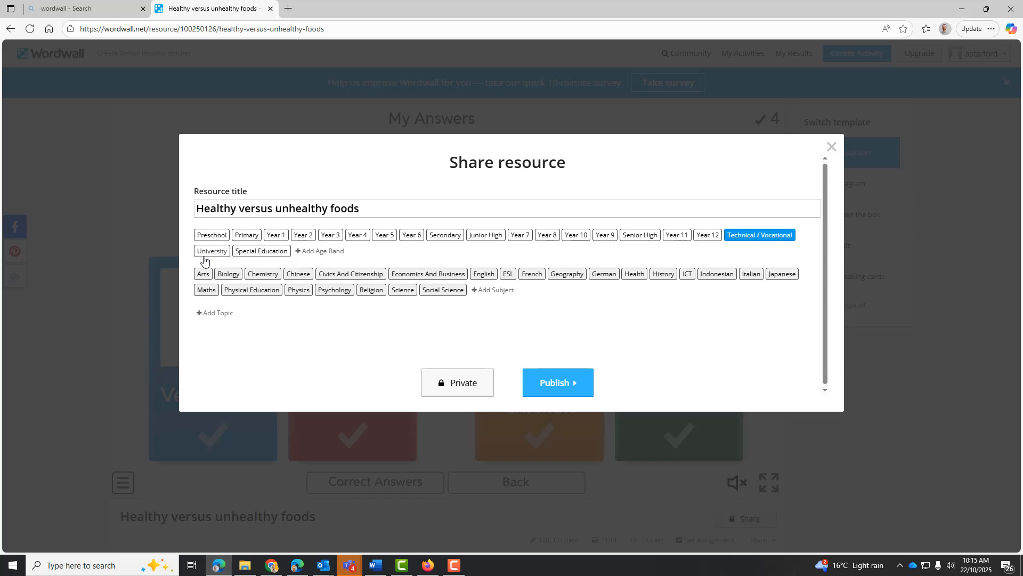
left_click(513, 276)
left_click(486, 278)
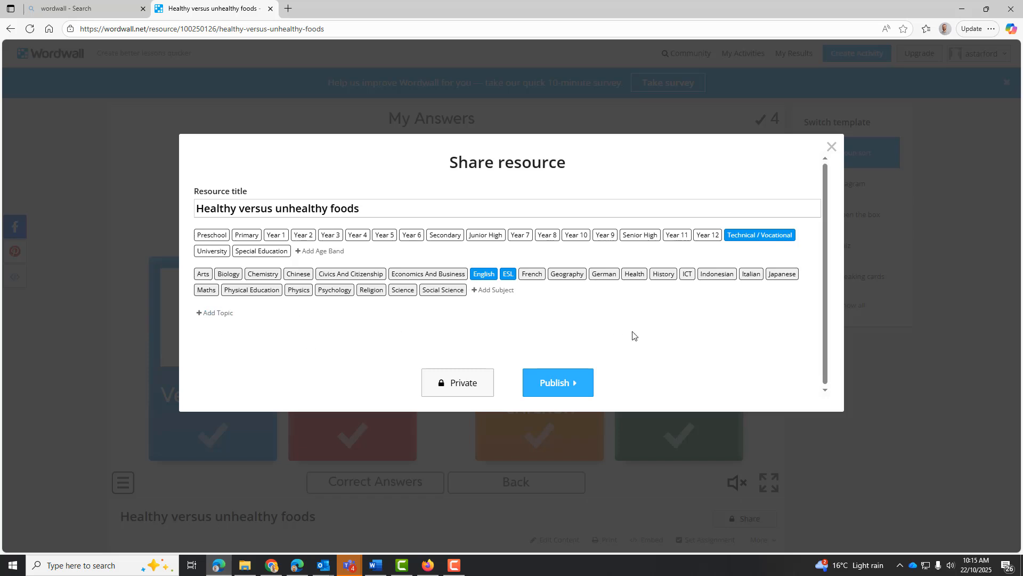
left_click(552, 381)
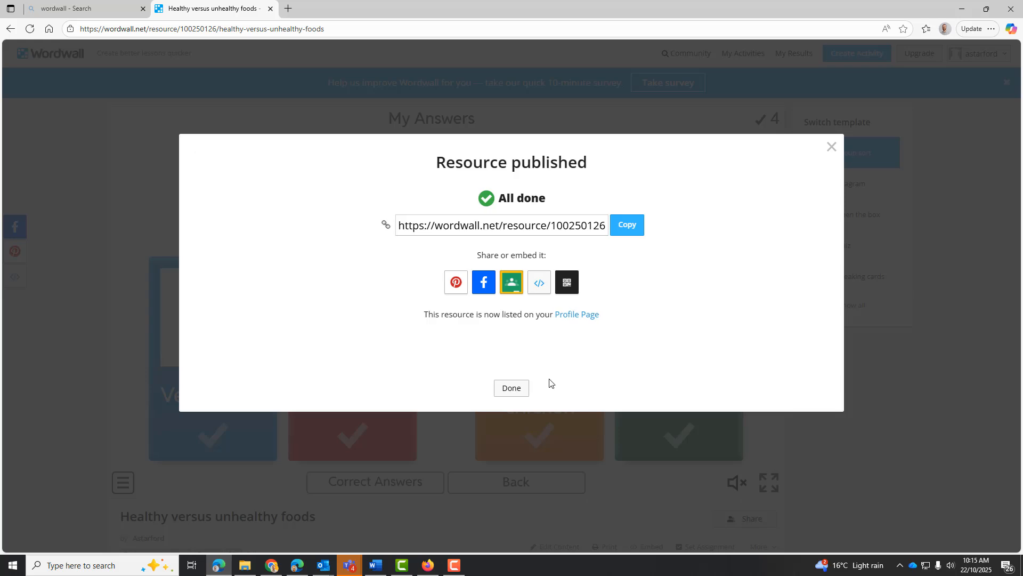
- Copy the published activity's link, view its QR code, and finish sharing
left_click(624, 226)
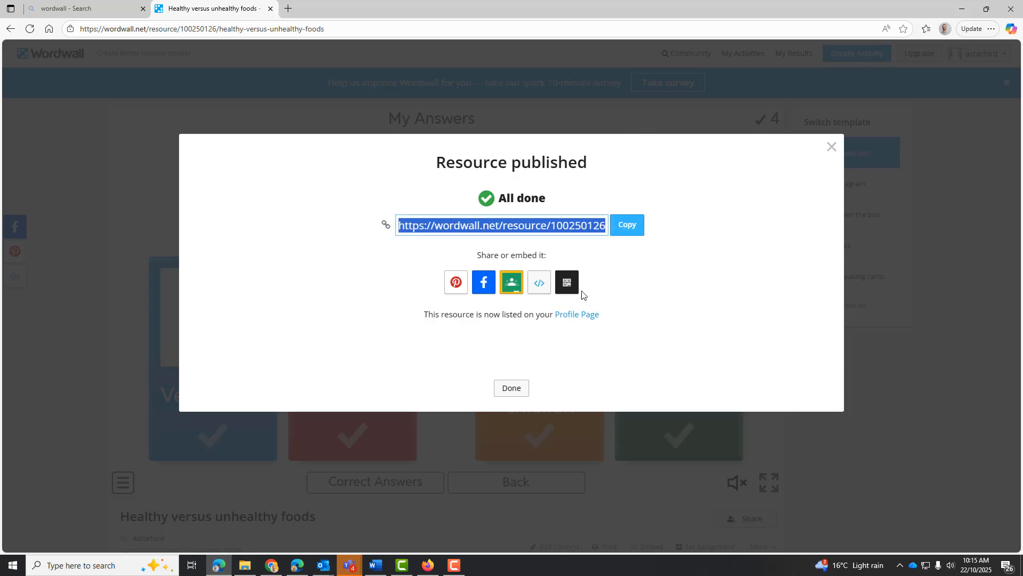
left_click(568, 285)
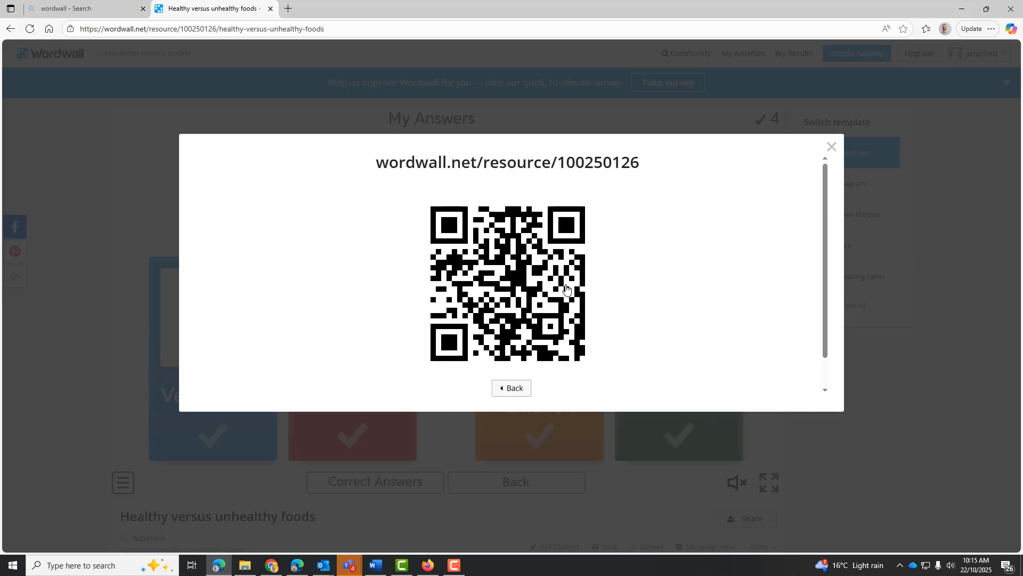
left_click(515, 389)
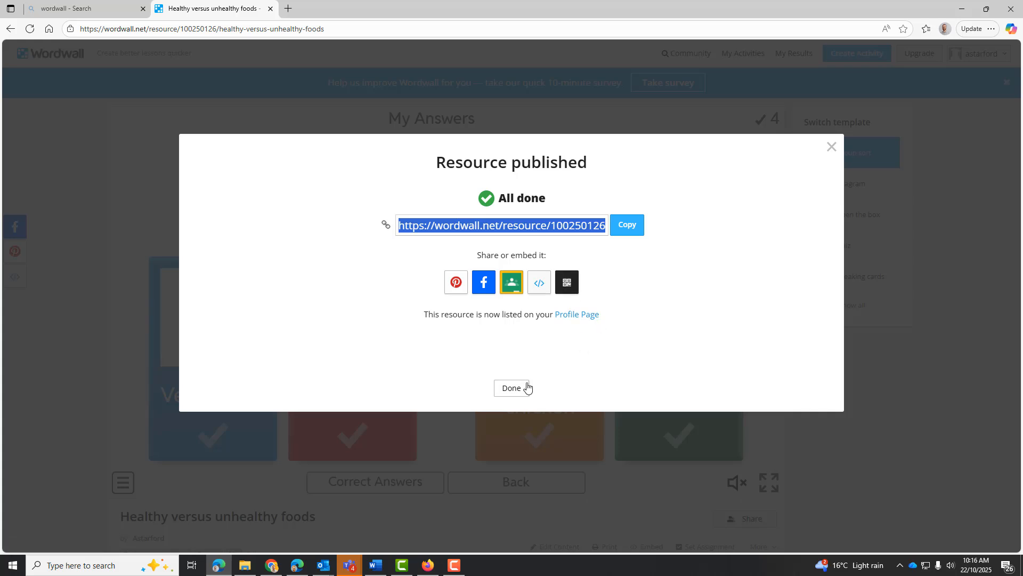
left_click(511, 388)
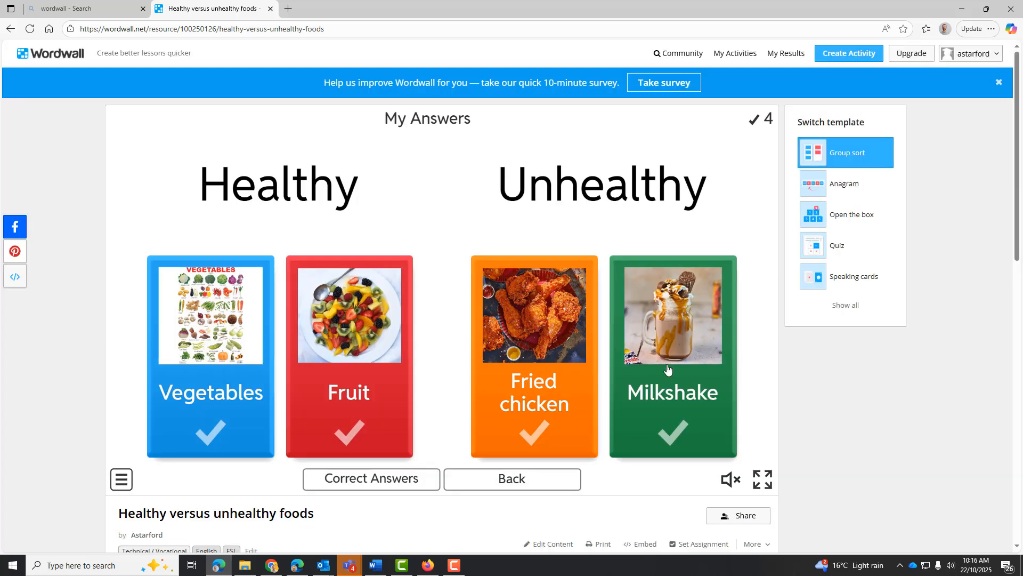